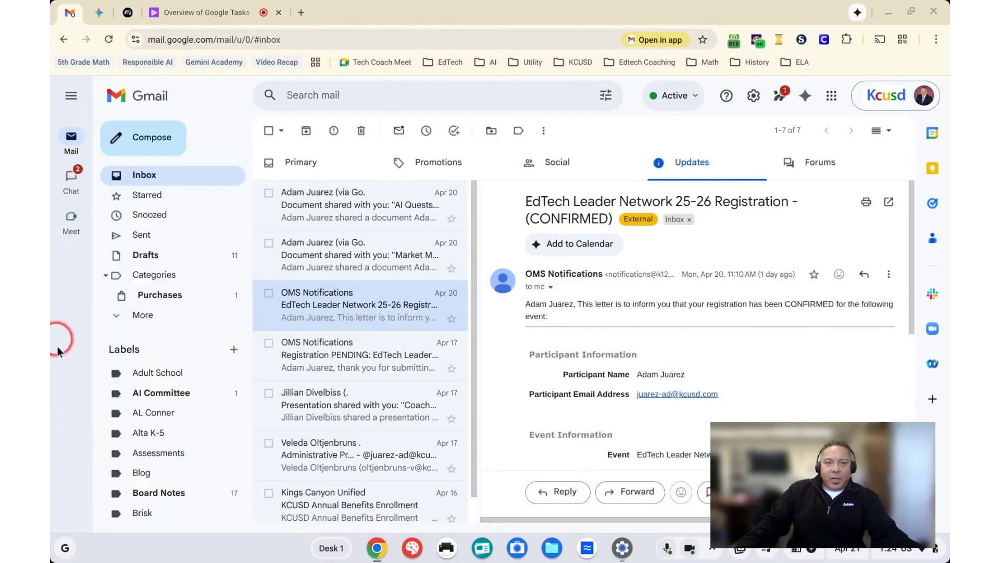
Step: Open Chat and look through the direct-message sections and the list of spaces
{"action": "left_click", "coordinate": [65, 185]}
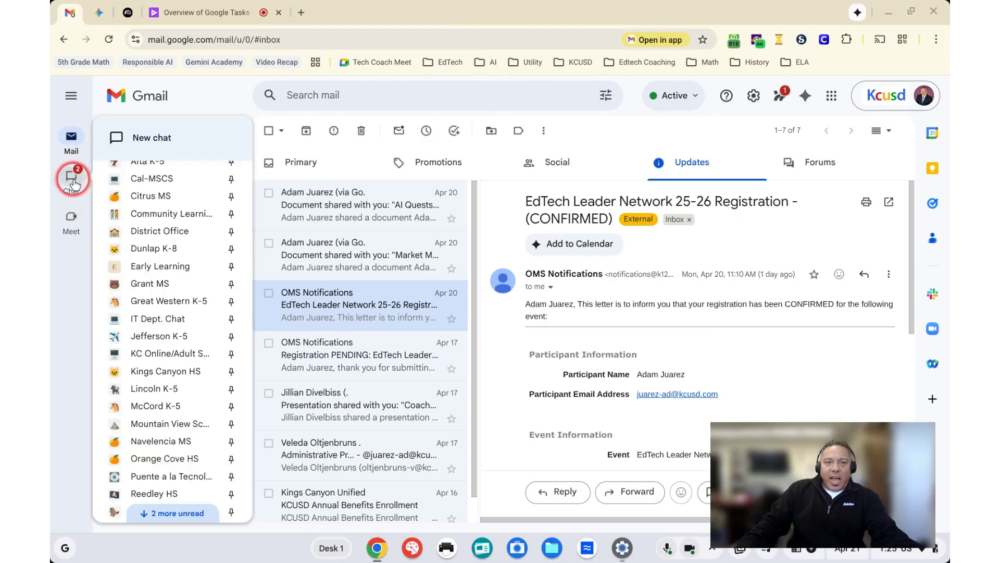
{"action": "left_click", "coordinate": [73, 183]}
{"action": "scroll", "coordinate": [156, 294], "scroll_direction": "up", "scroll_amount": 10}
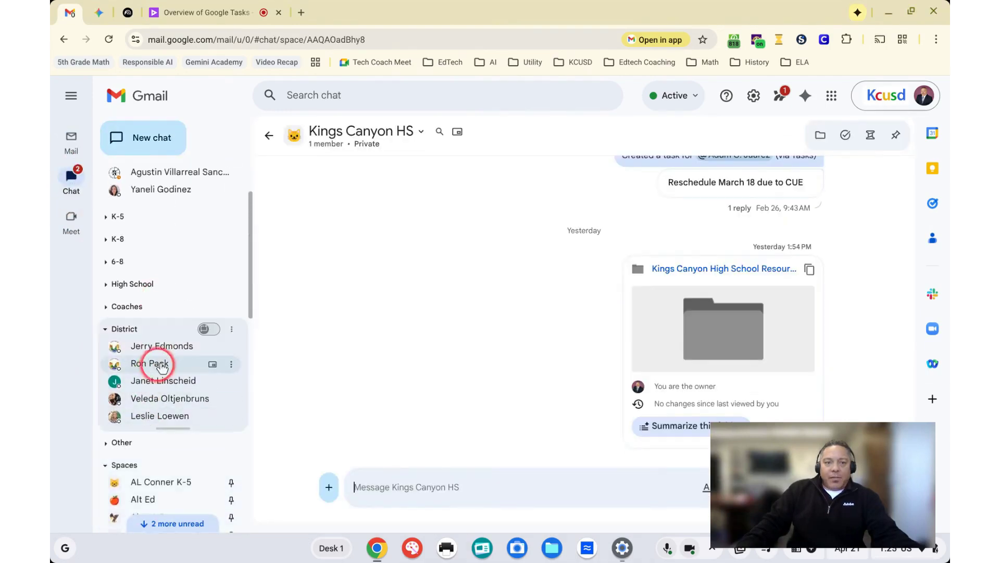
{"action": "scroll", "coordinate": [146, 358], "scroll_direction": "up", "scroll_amount": 3}
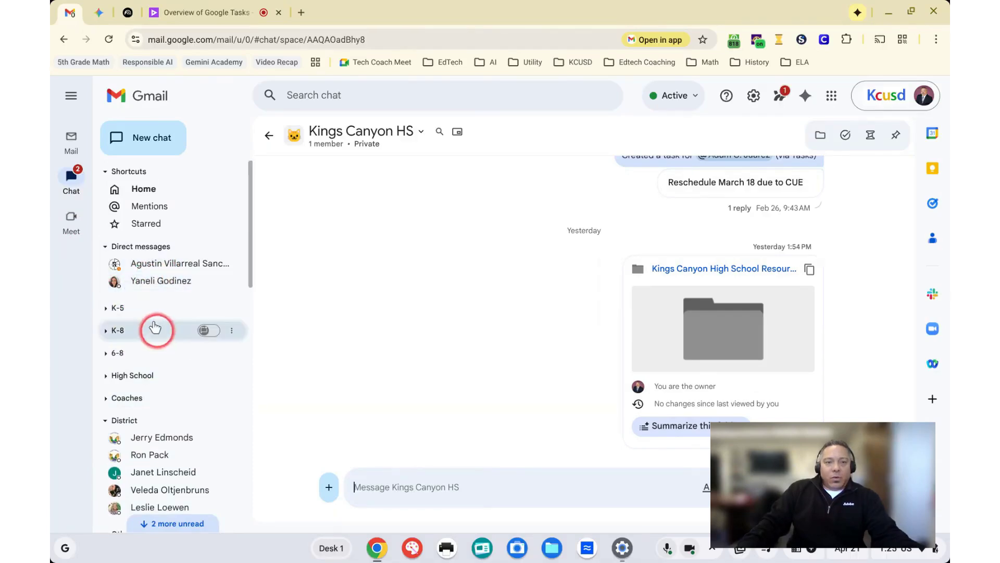
{"action": "scroll", "coordinate": [160, 365], "scroll_direction": "down", "scroll_amount": 2}
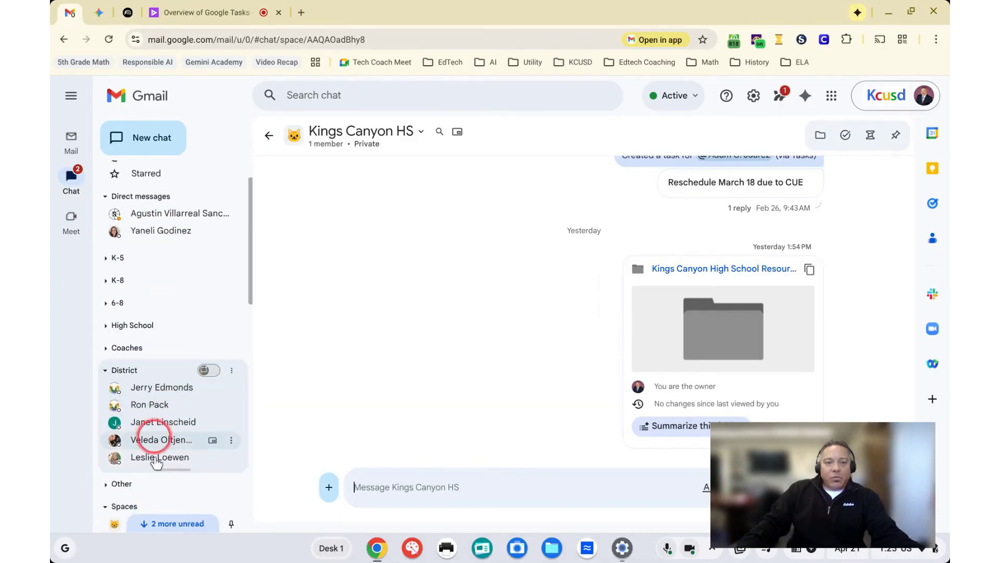
{"action": "scroll", "coordinate": [160, 417], "scroll_direction": "down", "scroll_amount": 5}
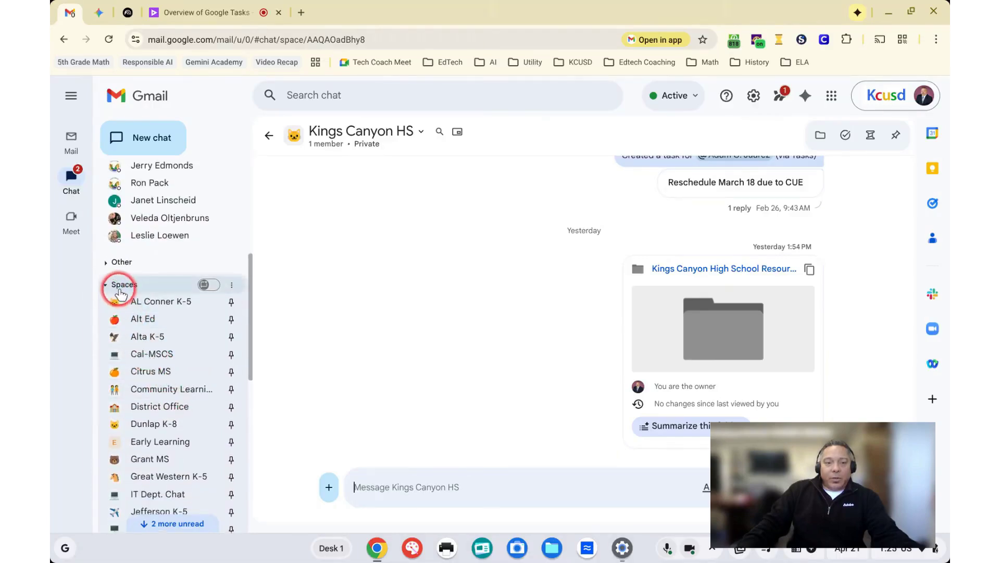
{"action": "scroll", "coordinate": [157, 373], "scroll_direction": "down", "scroll_amount": 2}
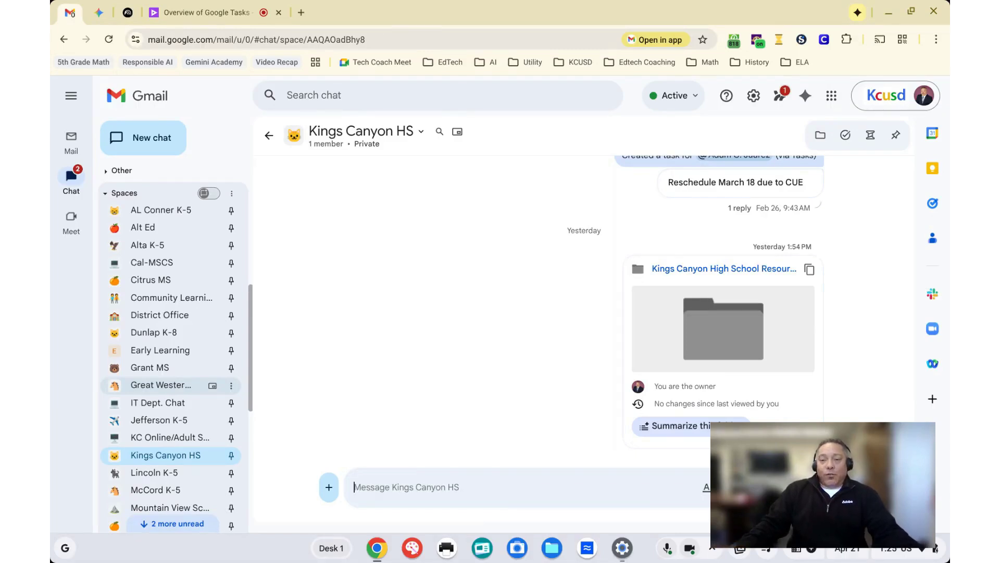
{"action": "scroll", "coordinate": [174, 388], "scroll_direction": "down", "scroll_amount": 2}
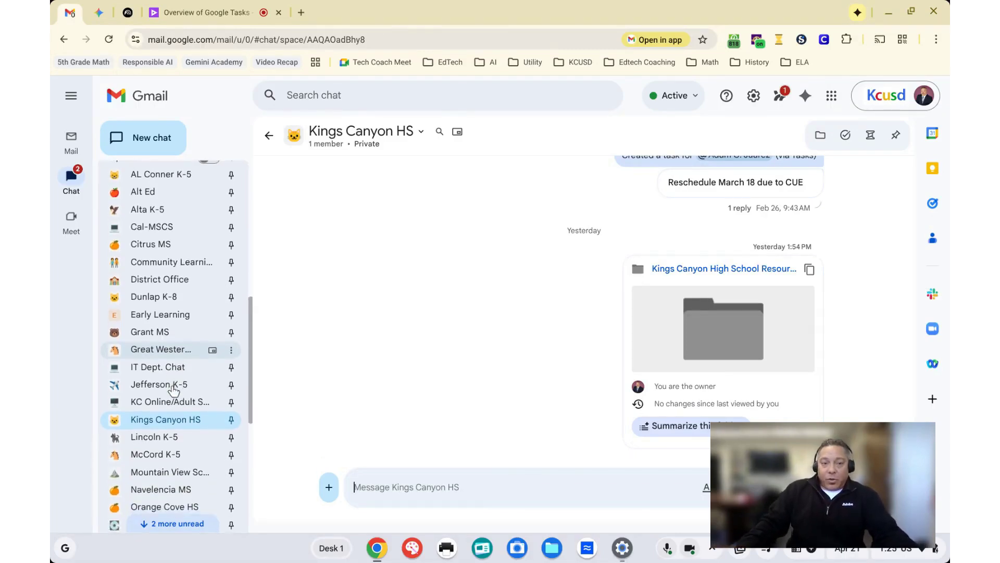
{"action": "left_click", "coordinate": [173, 391]}
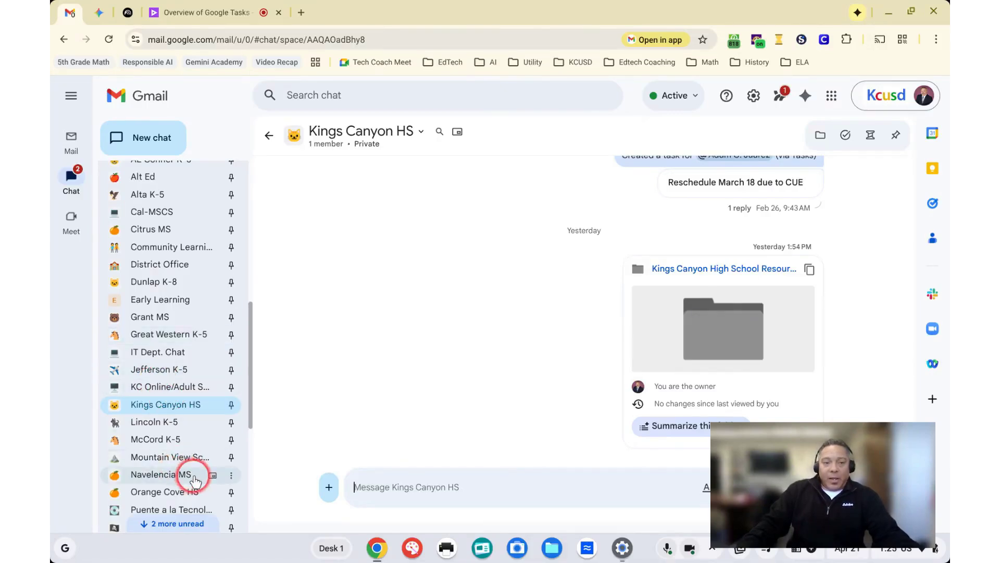
Step: Open the Lincoln K-5 space and review its earlier task posts and shared folder message
{"action": "left_click", "coordinate": [151, 423]}
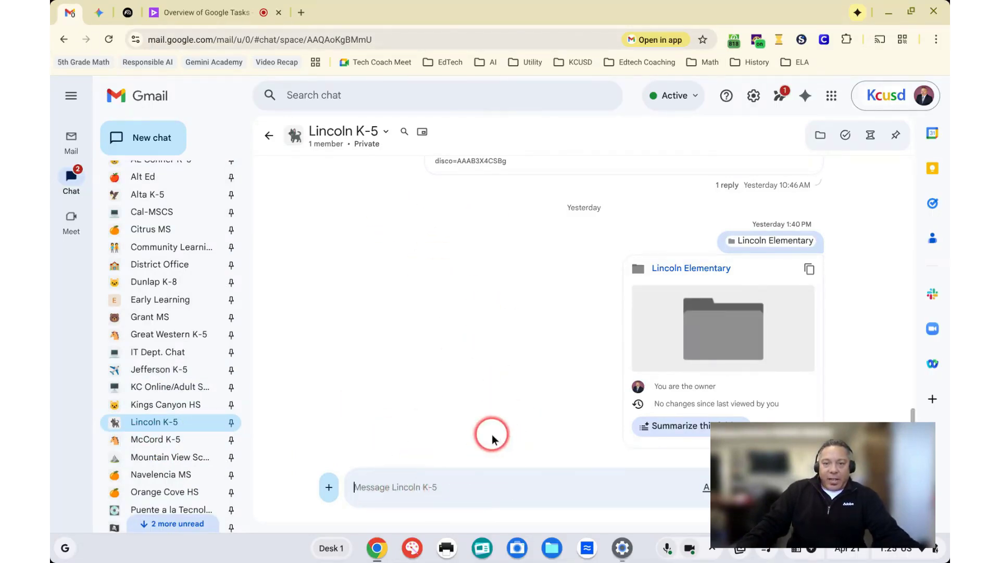
{"action": "scroll", "coordinate": [493, 439], "scroll_direction": "up", "scroll_amount": 1}
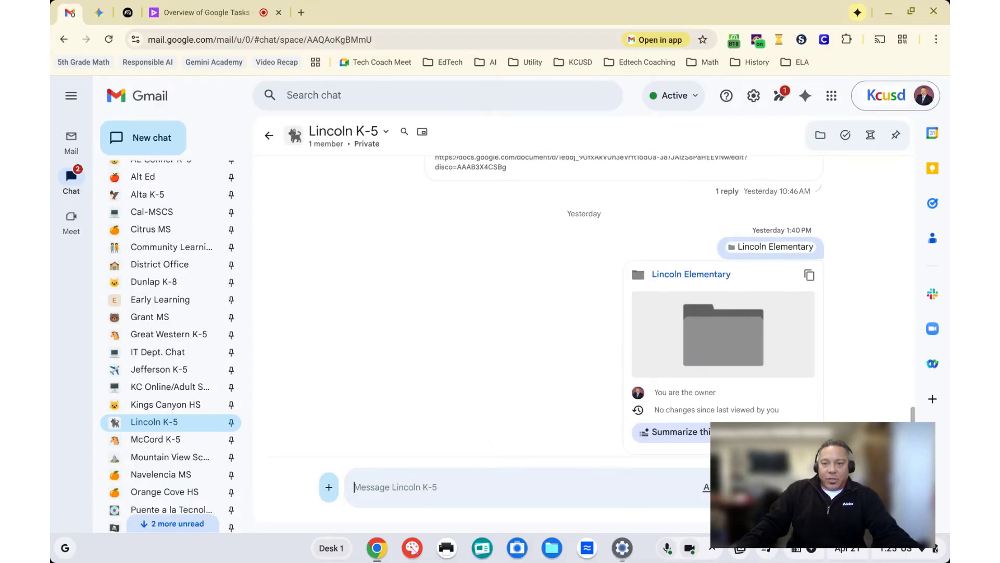
{"action": "scroll", "coordinate": [493, 438], "scroll_direction": "up", "scroll_amount": 10}
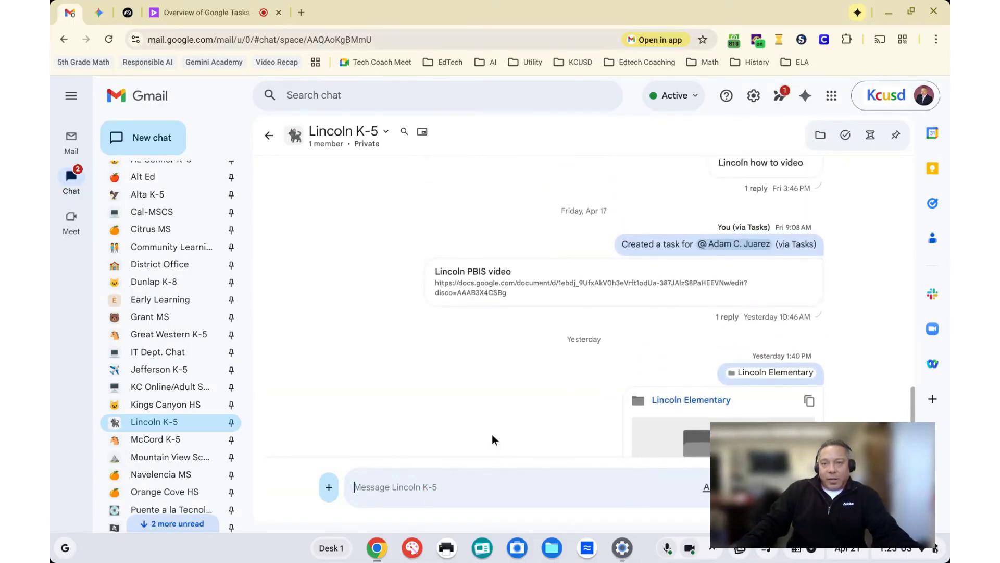
{"action": "scroll", "coordinate": [492, 437], "scroll_direction": "down", "scroll_amount": 10}
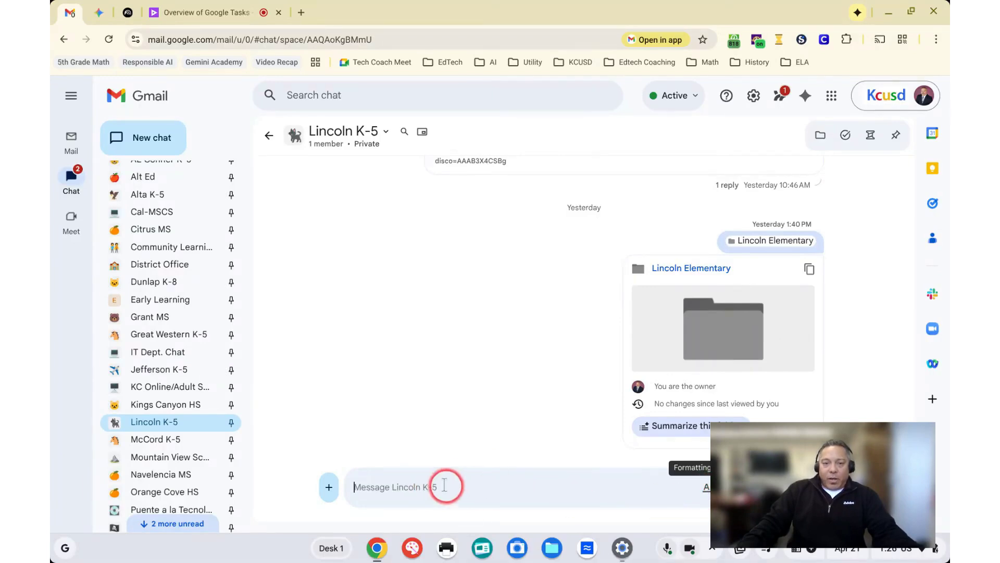
Step: View the Google app options available for a message in the Lincoln K-5 space, and close them
{"action": "left_click", "coordinate": [328, 489]}
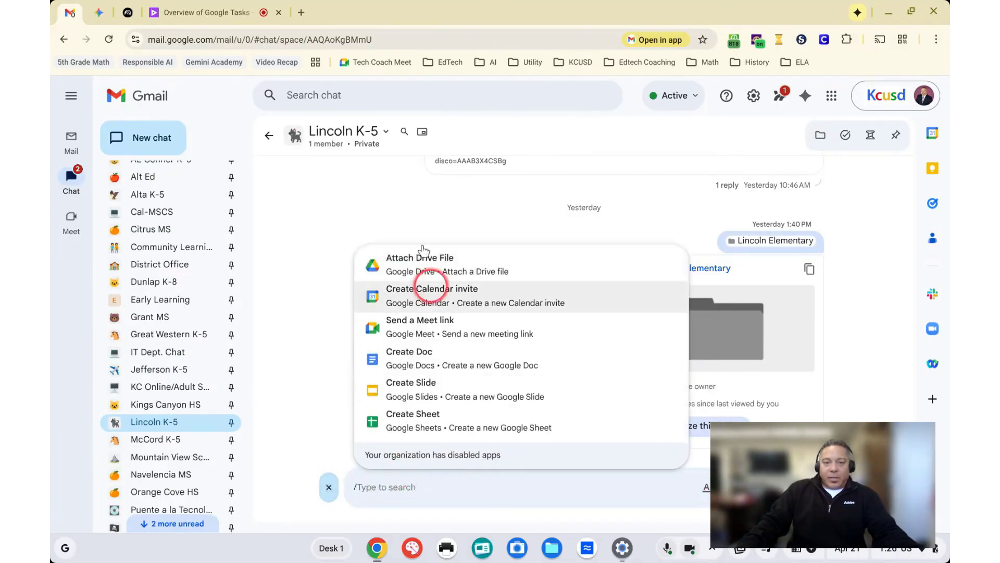
{"action": "left_click", "coordinate": [279, 409]}
{"action": "left_click", "coordinate": [431, 489]}
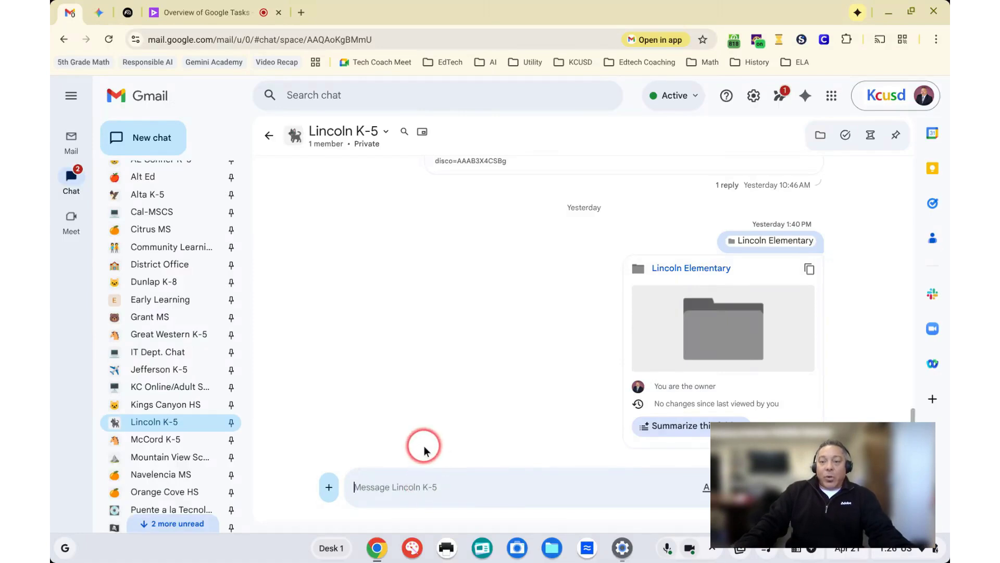
Step: Examine the files and links shared in the Lincoln K-5 space, including the full file list
{"action": "left_click", "coordinate": [823, 150]}
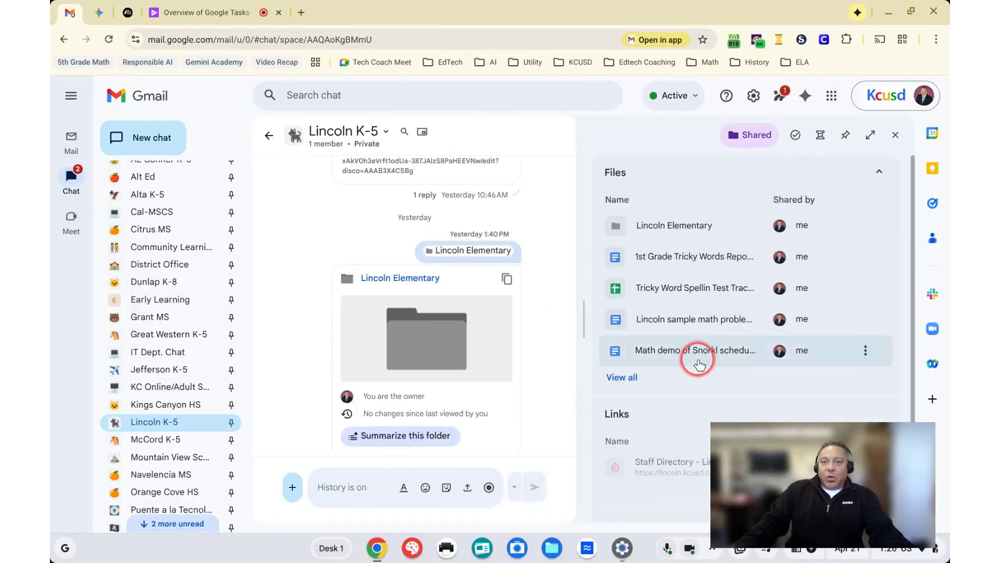
{"action": "scroll", "coordinate": [698, 364], "scroll_direction": "down", "scroll_amount": 1}
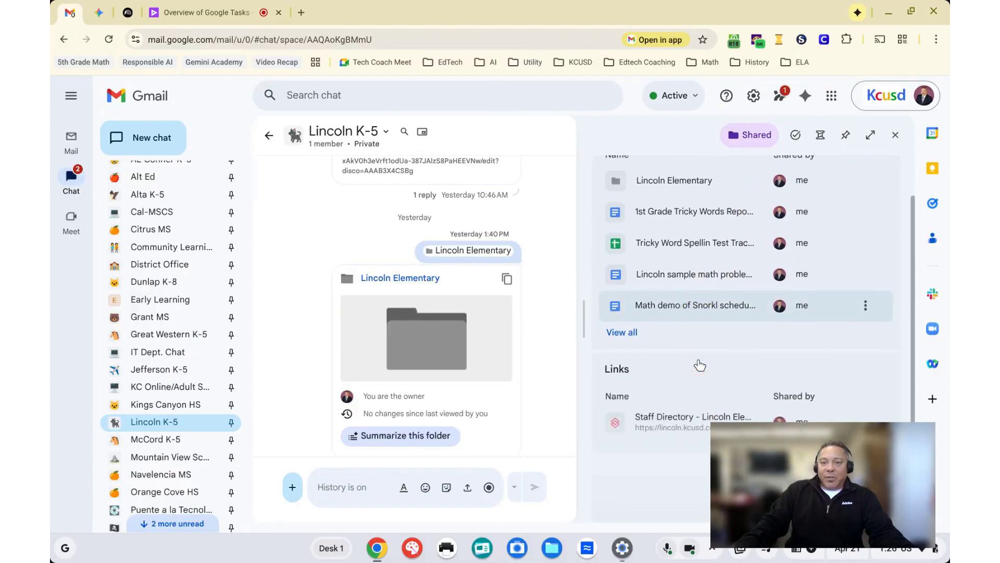
{"action": "scroll", "coordinate": [699, 365], "scroll_direction": "up", "scroll_amount": 1}
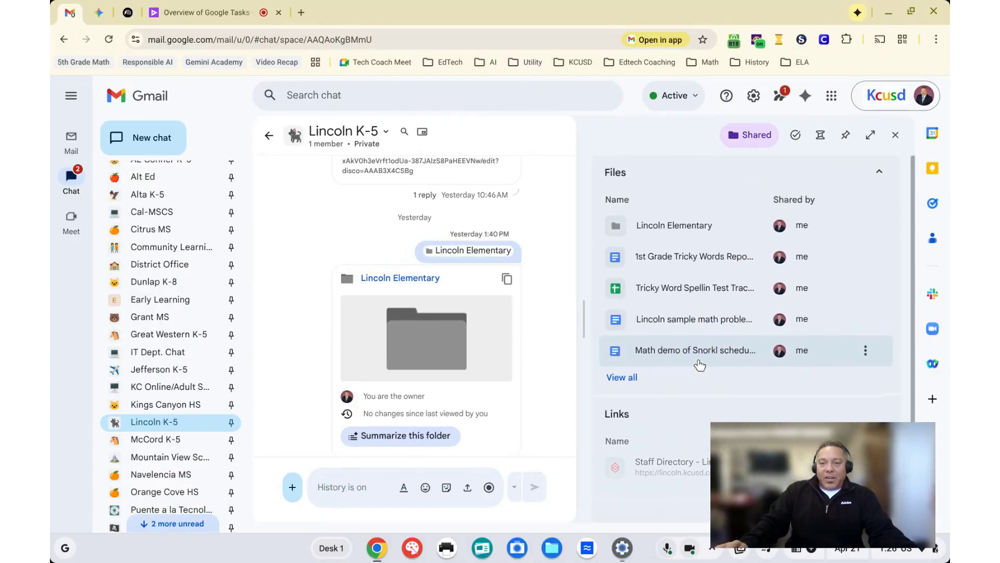
{"action": "left_click", "coordinate": [613, 227]}
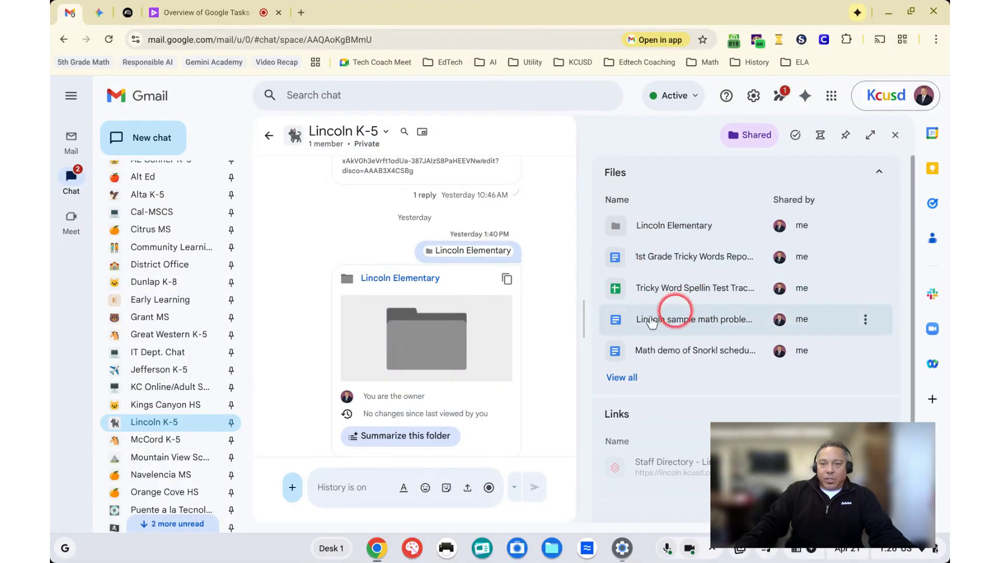
{"action": "left_click", "coordinate": [623, 379]}
{"action": "scroll", "coordinate": [672, 395], "scroll_direction": "down", "scroll_amount": 5}
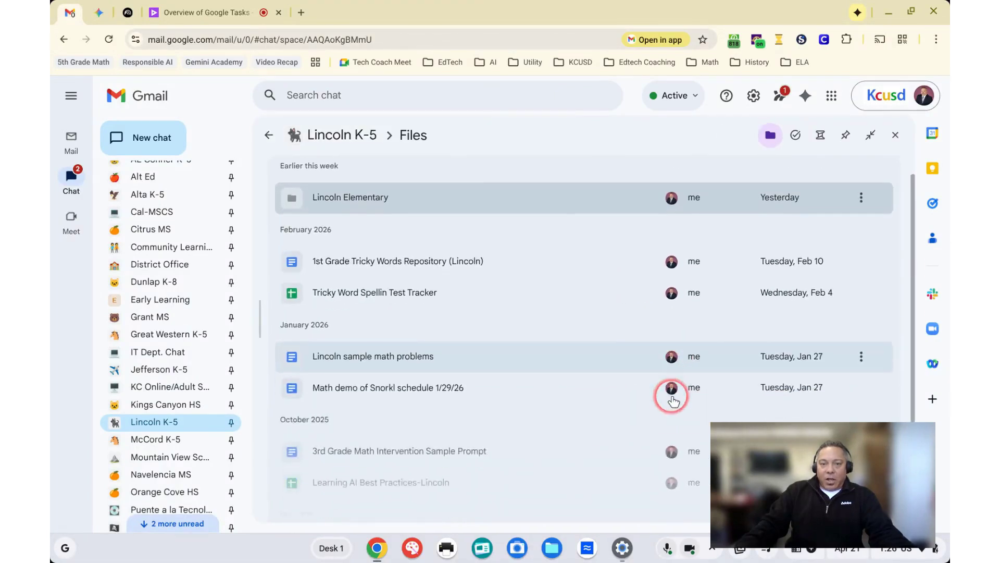
{"action": "scroll", "coordinate": [674, 401], "scroll_direction": "up", "scroll_amount": 5}
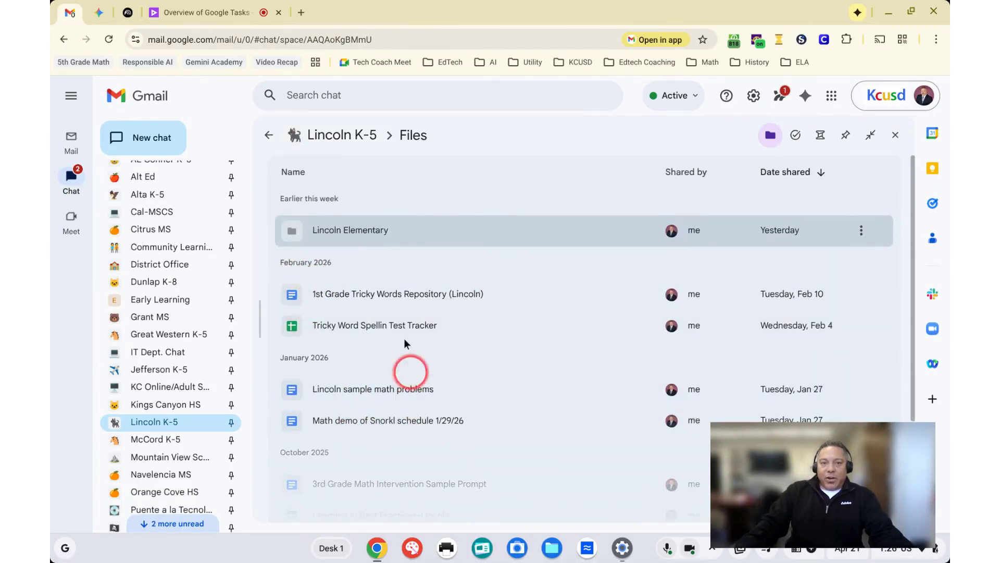
{"action": "left_click", "coordinate": [775, 136]}
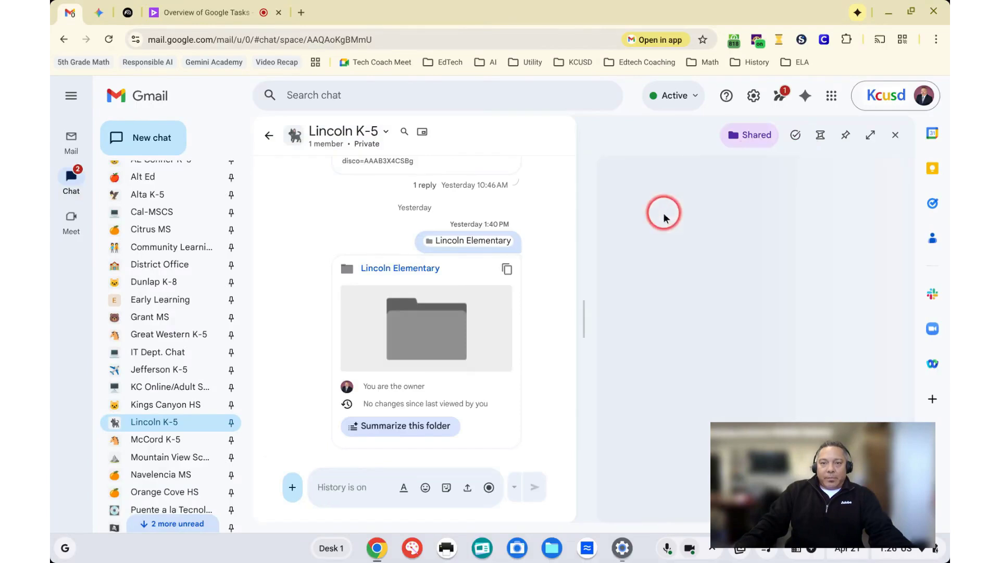
{"action": "scroll", "coordinate": [674, 380], "scroll_direction": "down", "scroll_amount": 2}
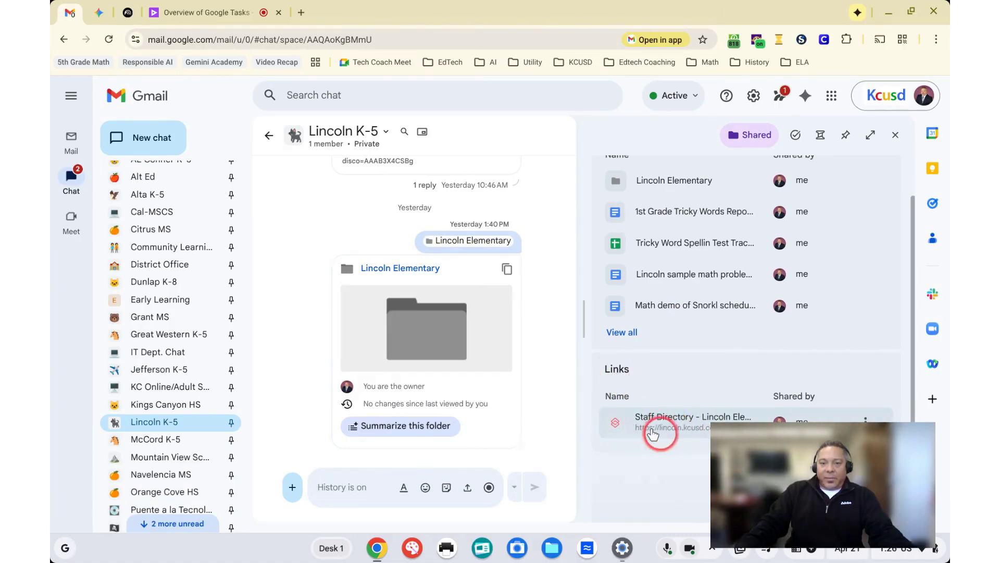
Step: Add a task titled "Sign papework" to the Lincoln K-5 space, due tomorrow at 8:30 AM
{"action": "left_click", "coordinate": [800, 144]}
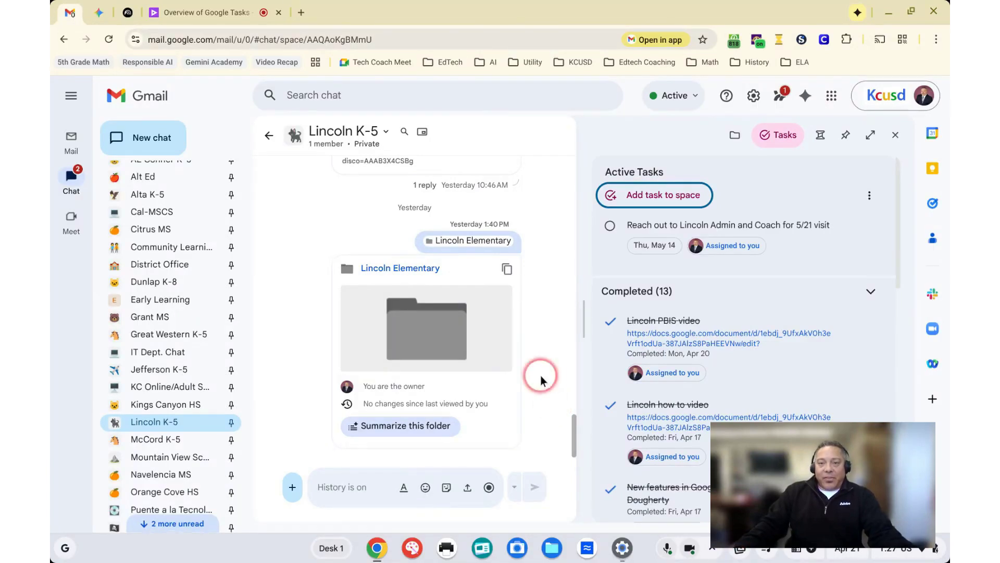
{"action": "left_click", "coordinate": [644, 197]}
{"action": "left_click", "coordinate": [647, 223]}
{"action": "type", "text": "Sio"}
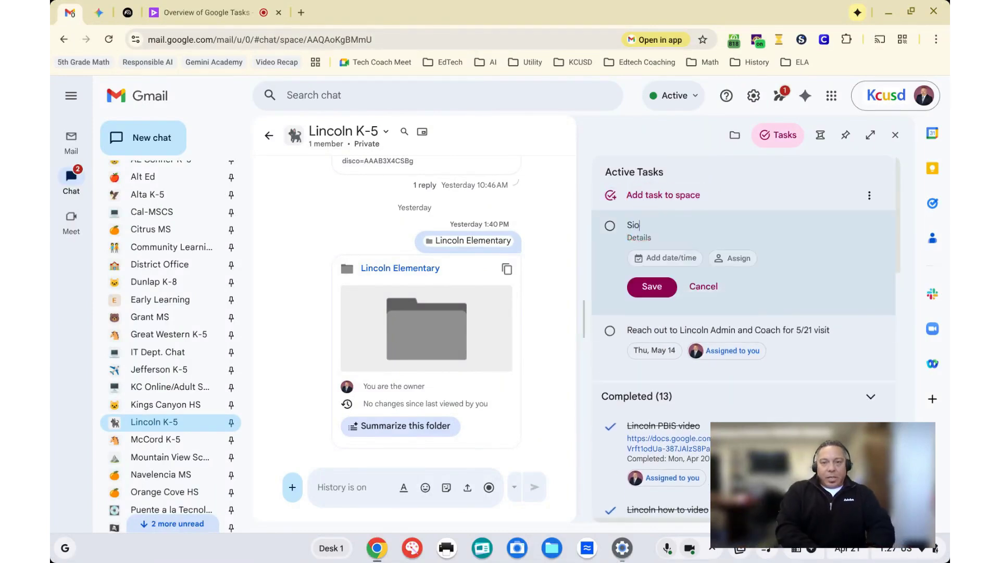
{"action": "type", "text": "n paperwork"}
{"action": "left_click", "coordinate": [665, 258]}
{"action": "left_click", "coordinate": [747, 335]}
{"action": "left_click", "coordinate": [719, 408]}
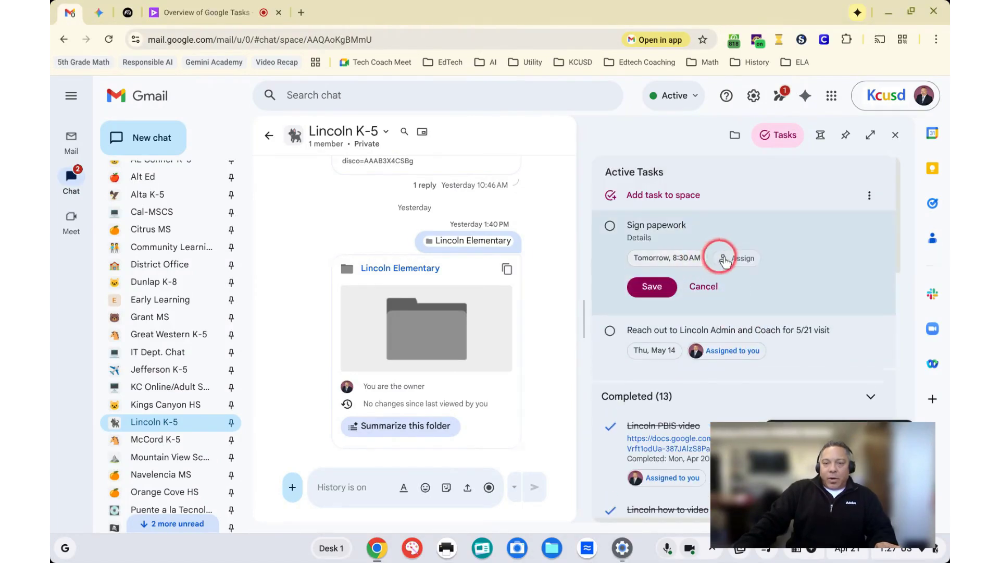
Step: Assign the "Sign papework" task to yourself, save it and close the space's task list
{"action": "left_click", "coordinate": [744, 276]}
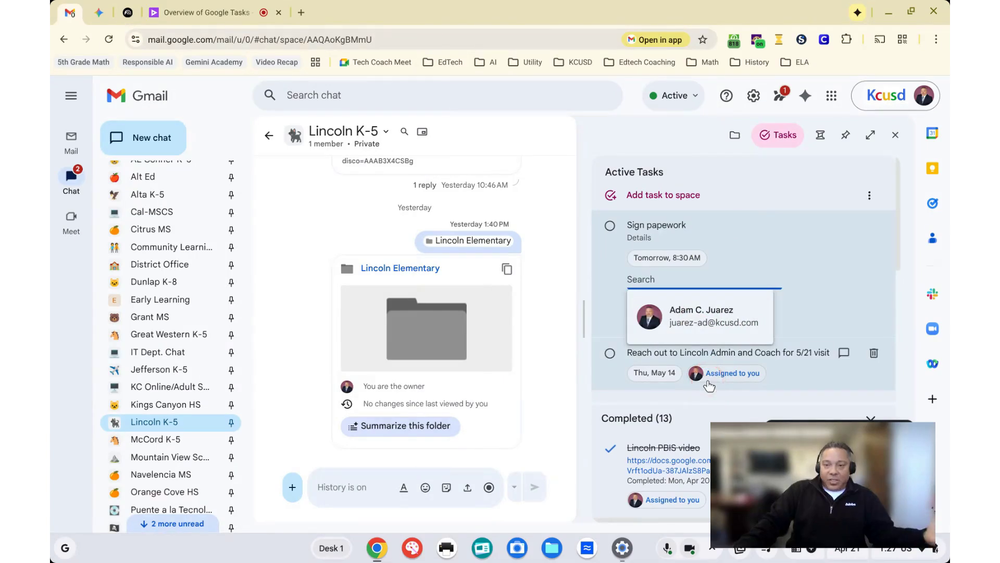
{"action": "left_click", "coordinate": [708, 322]}
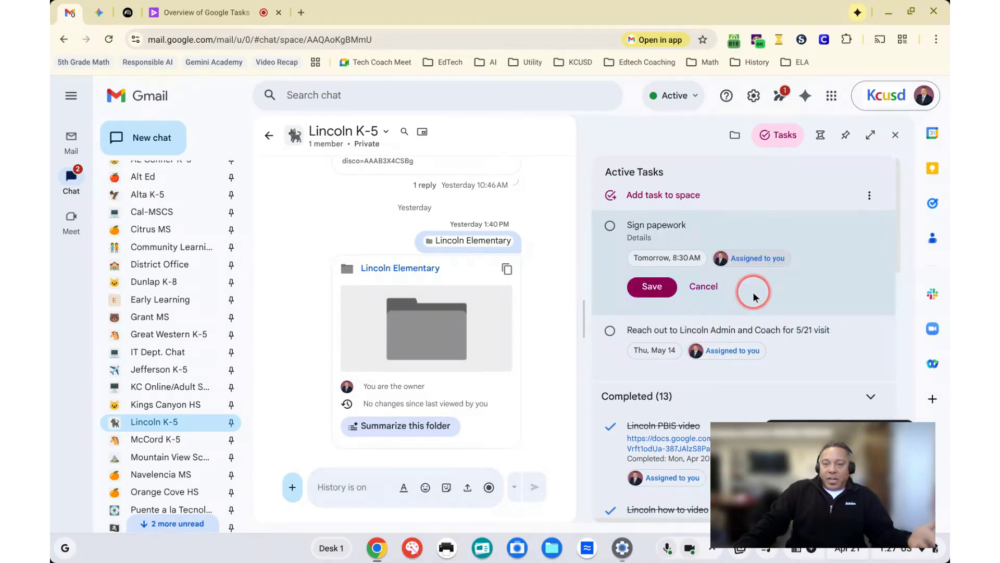
{"action": "left_click", "coordinate": [658, 291]}
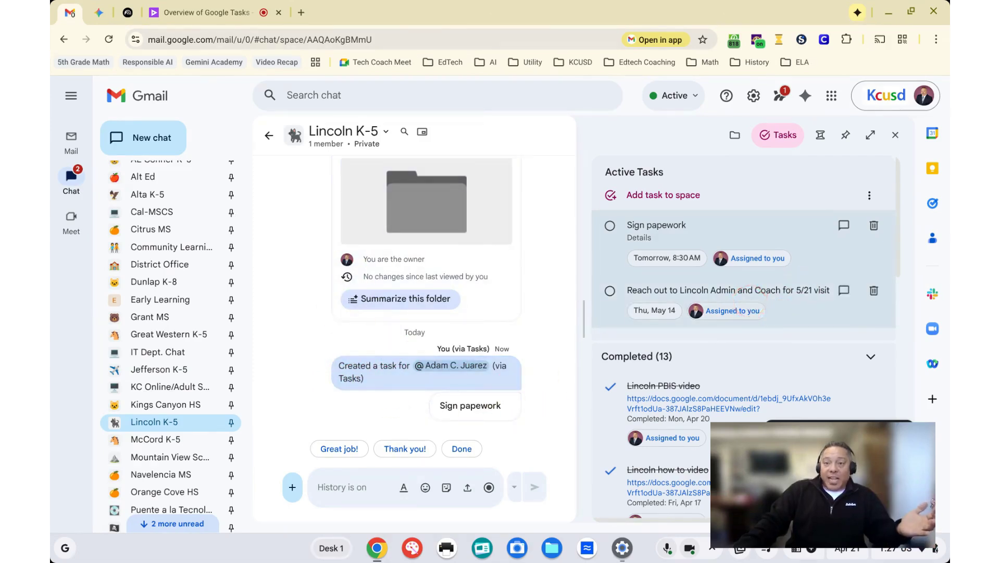
{"action": "left_click", "coordinate": [895, 134]}
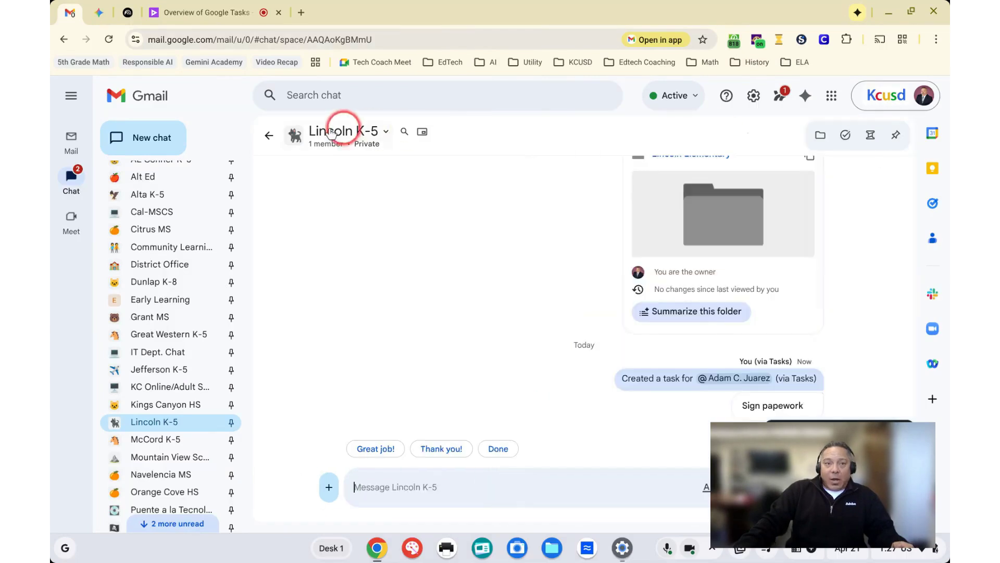
Step: Return to the Mail inbox, show My Tasks beside it and locate the "Sign papework" task
{"action": "left_click", "coordinate": [77, 138]}
{"action": "left_click", "coordinate": [290, 193]}
{"action": "left_click", "coordinate": [740, 254]}
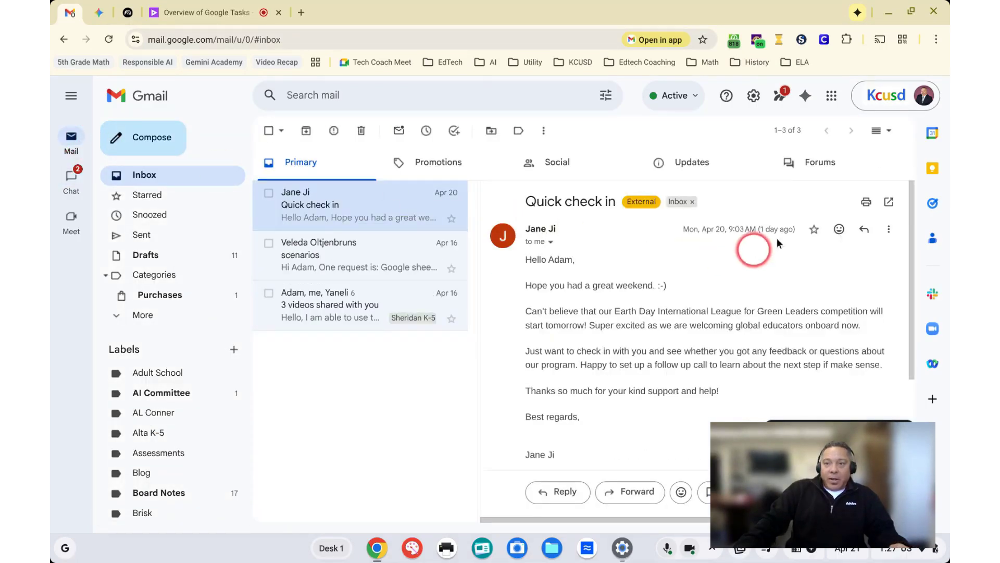
{"action": "left_click", "coordinate": [930, 206]}
{"action": "scroll", "coordinate": [823, 321], "scroll_direction": "down", "scroll_amount": 5}
{"action": "scroll", "coordinate": [824, 320], "scroll_direction": "down", "scroll_amount": 3}
{"action": "left_click", "coordinate": [834, 365]}
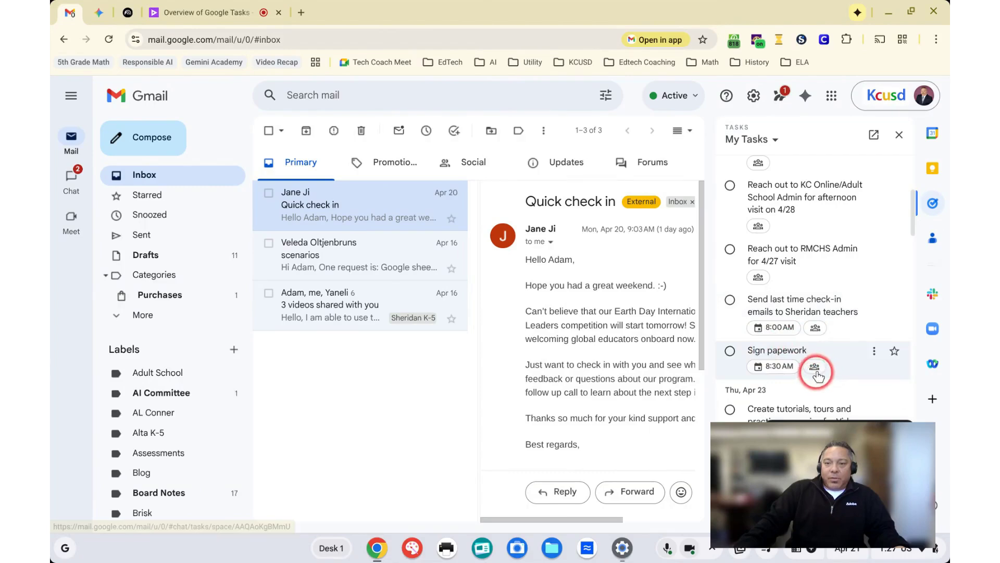
Step: Open the Lincoln K-5 space linked to the "Sign papework" task and mark the task as completed
{"action": "mouse_move", "coordinate": [815, 375]}
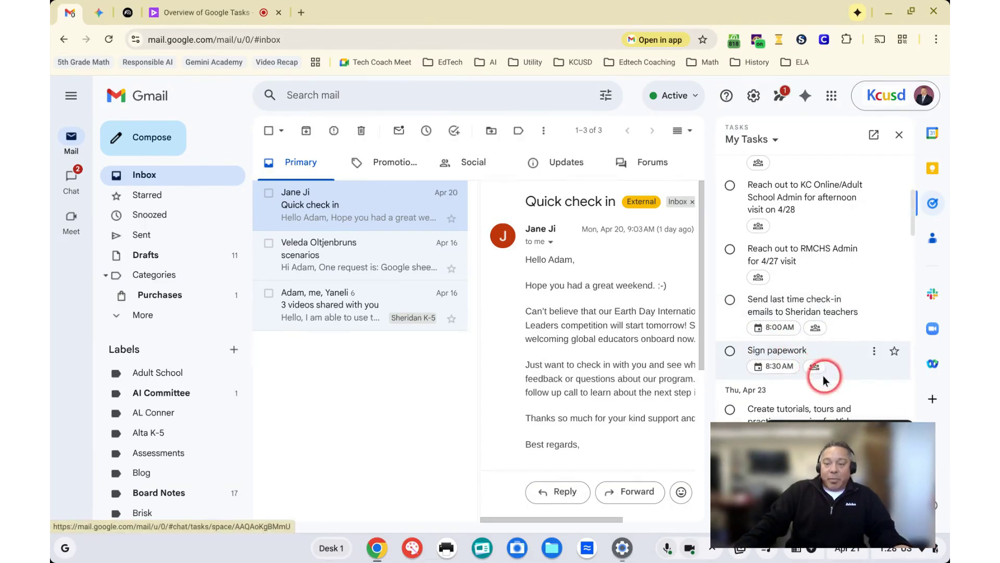
{"action": "left_click", "coordinate": [815, 367]}
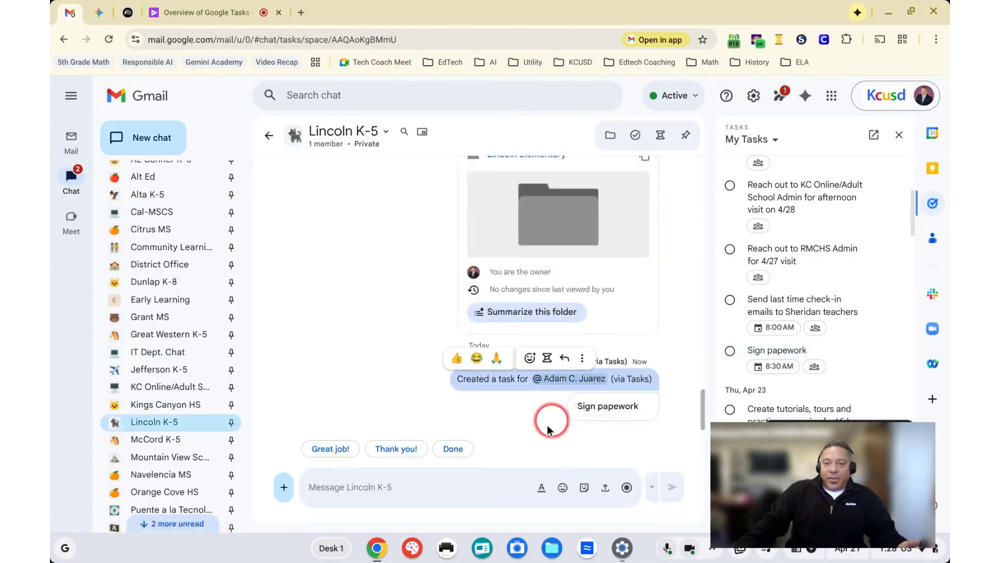
{"action": "left_click", "coordinate": [732, 352]}
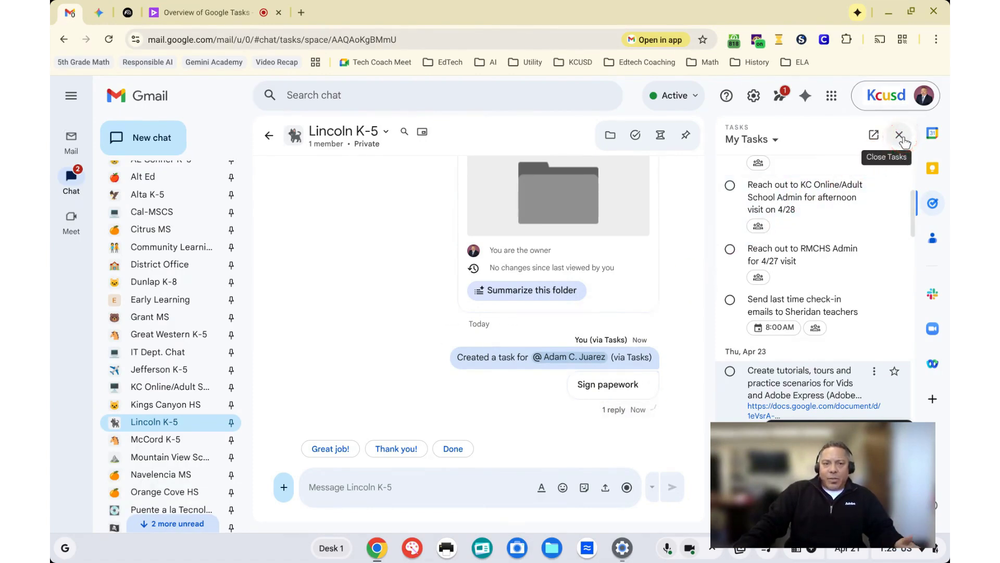
{"action": "left_click", "coordinate": [148, 422]}
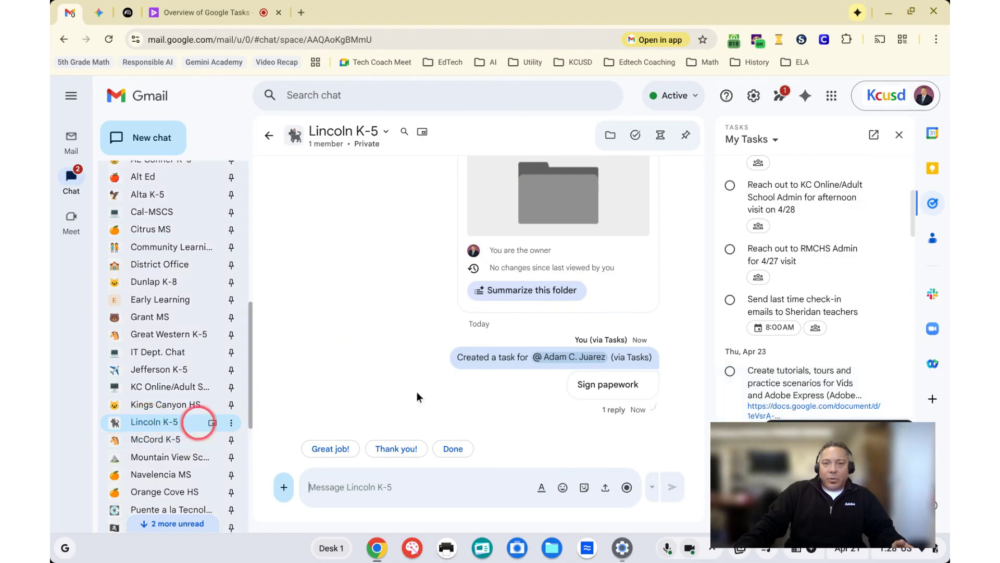
Step: Close My Tasks and post the copied link to the KCUSD Community Learning Center document in the Lincoln K-5 space
{"action": "left_click", "coordinate": [899, 135]}
{"action": "left_click", "coordinate": [416, 488]}
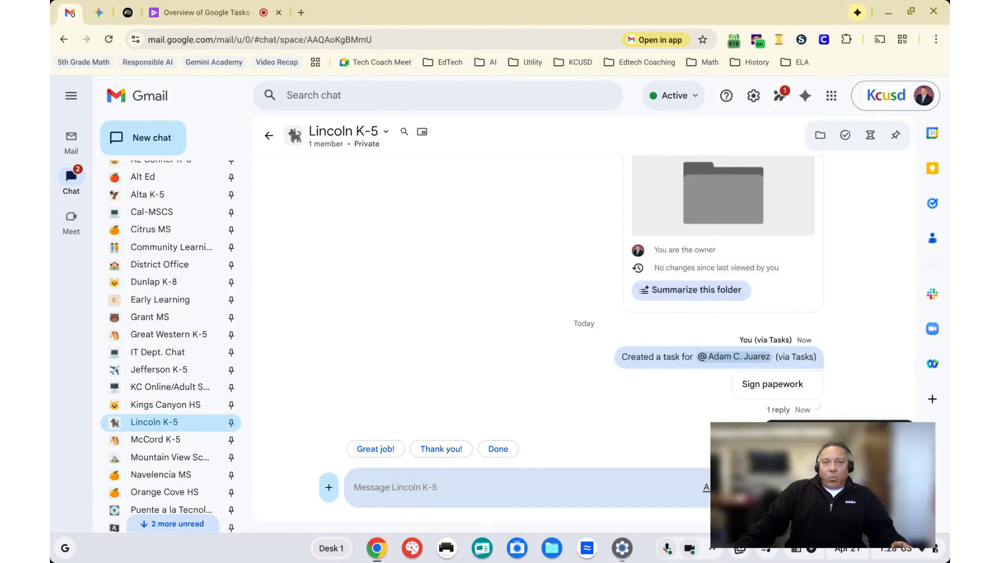
{"action": "left_click", "coordinate": [419, 489]}
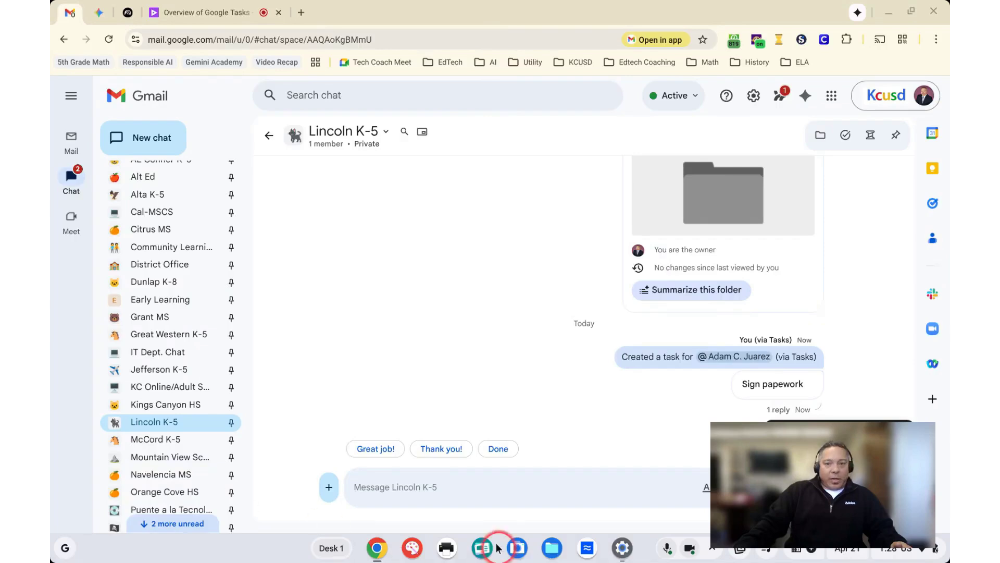
{"action": "left_click", "coordinate": [474, 486]}
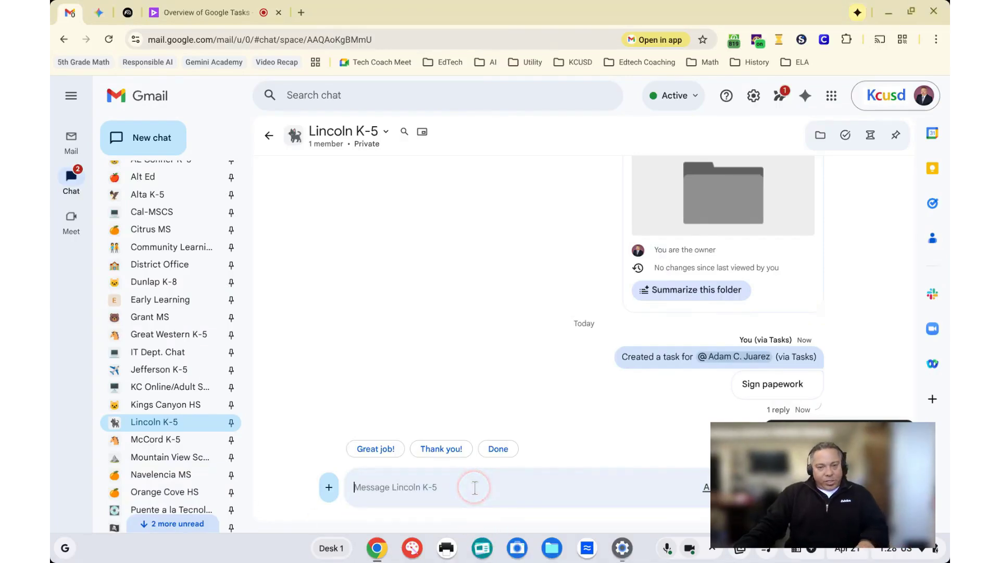
{"action": "key", "text": "ctrl+v"}
{"action": "key", "text": "Return"}
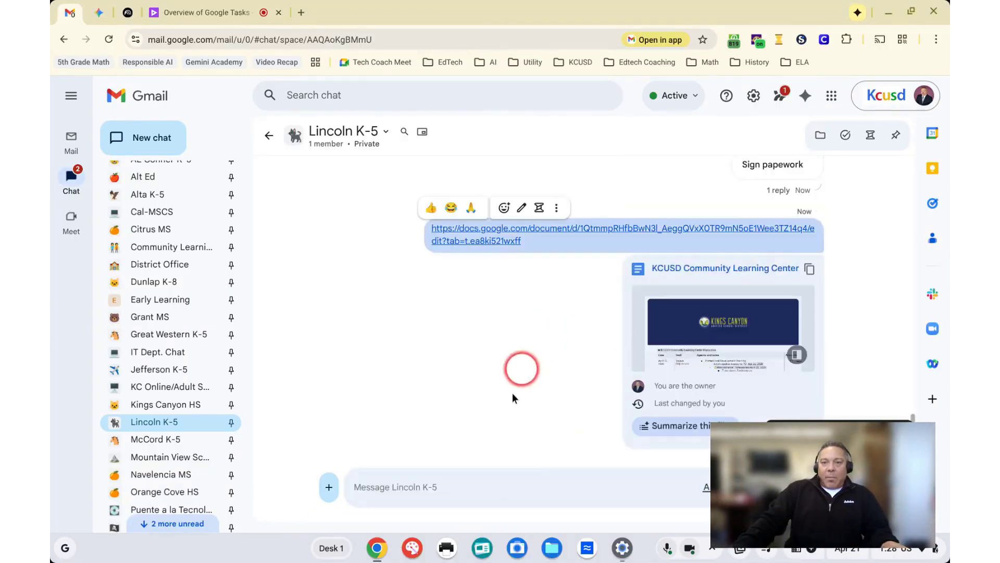
{"action": "left_click", "coordinate": [503, 353]}
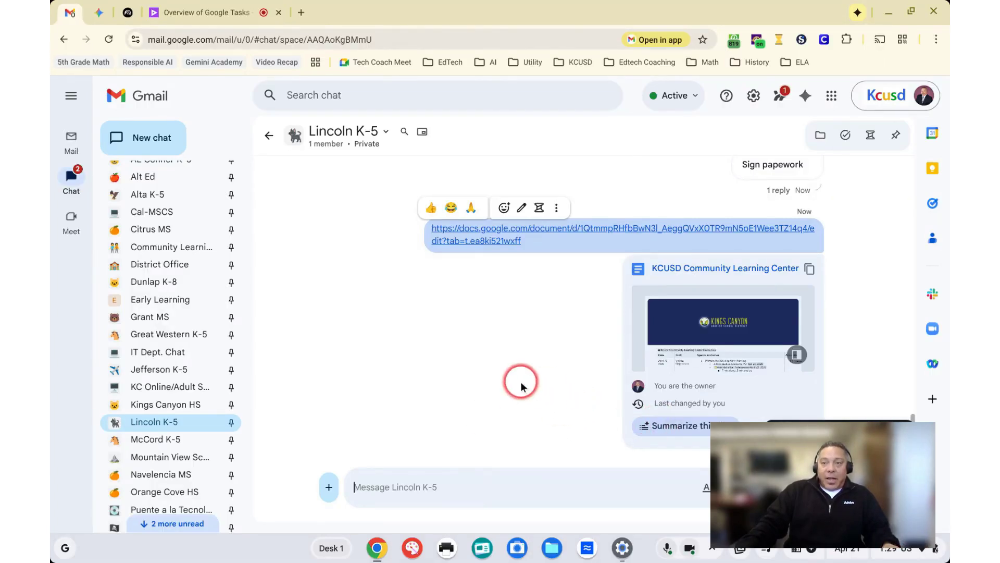
Step: Review the Lincoln K-5 space's shared files, tasks, threads and board of pinned messages and resources
{"action": "left_click", "coordinate": [820, 135]}
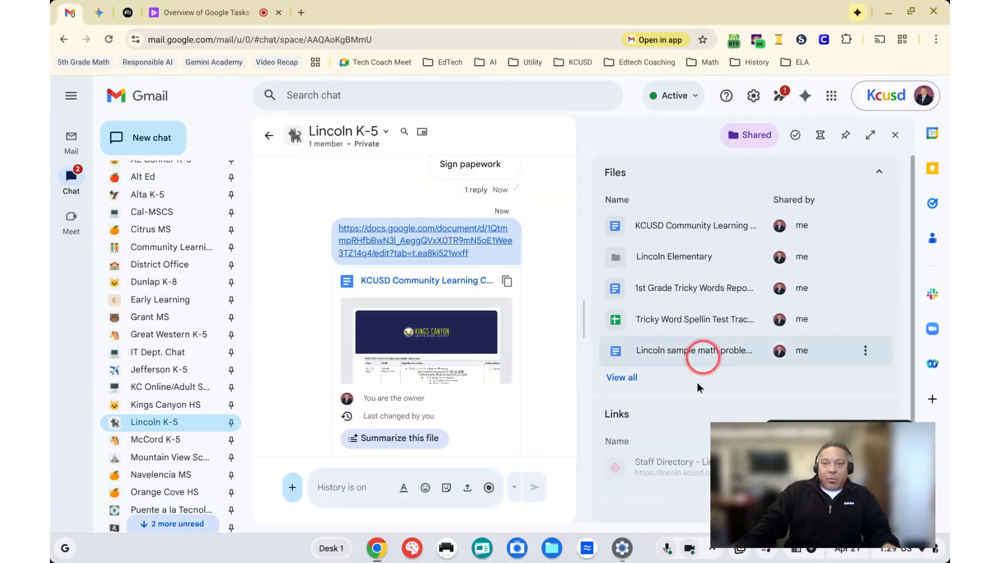
{"action": "left_click", "coordinate": [794, 135]}
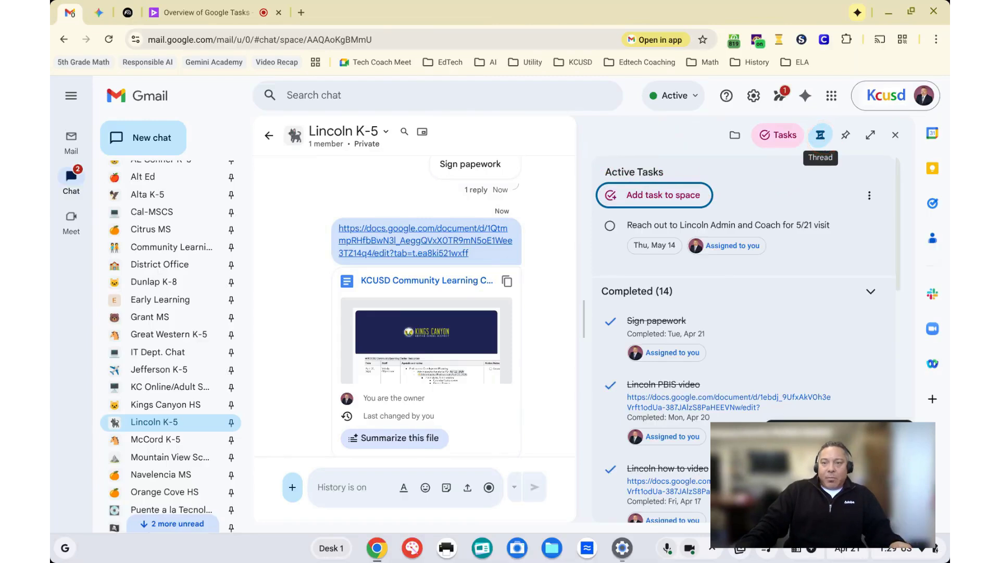
{"action": "left_click", "coordinate": [820, 135]}
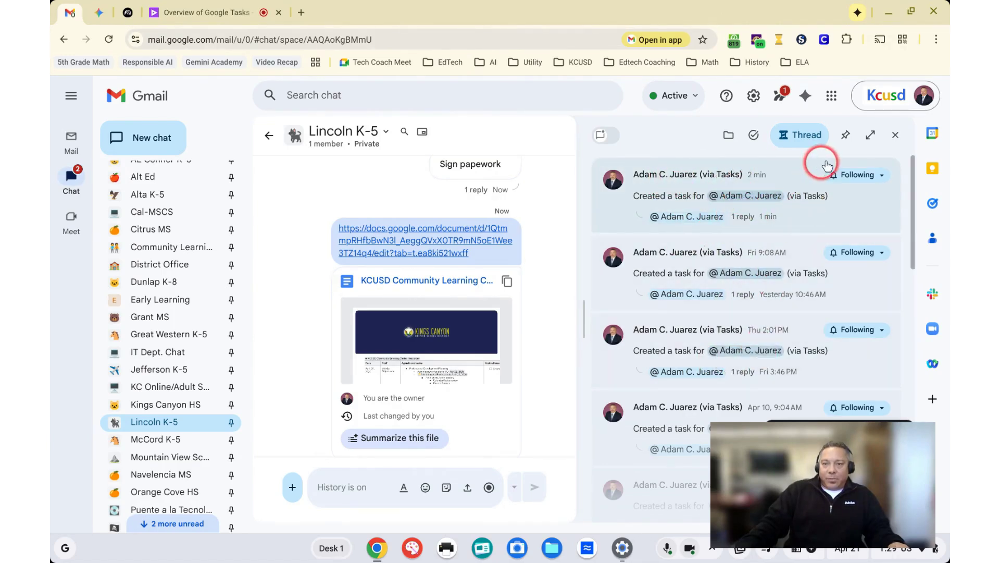
{"action": "left_click", "coordinate": [844, 142]}
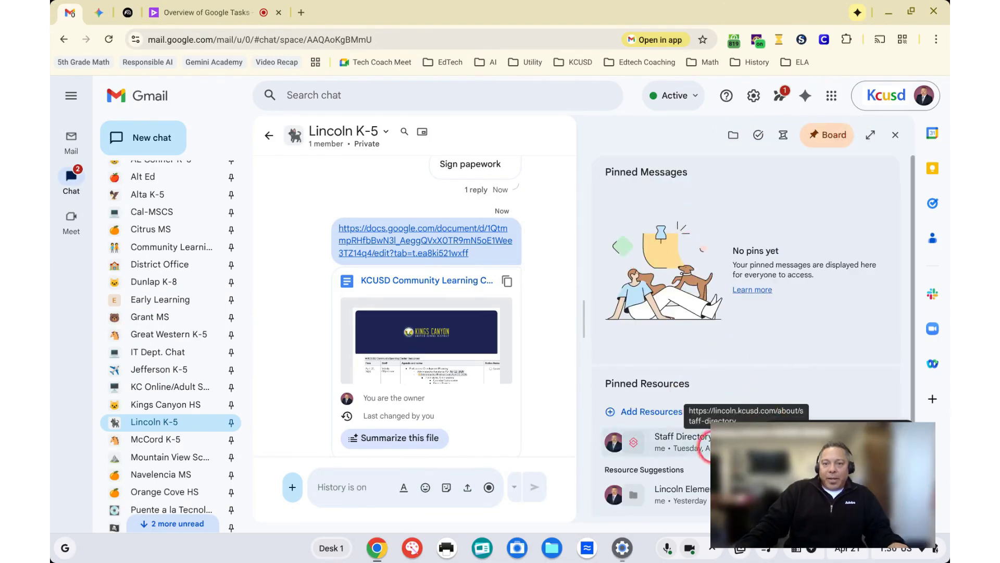
{"action": "scroll", "coordinate": [695, 468], "scroll_direction": "down", "scroll_amount": 1}
{"action": "scroll", "coordinate": [697, 476], "scroll_direction": "up", "scroll_amount": 1}
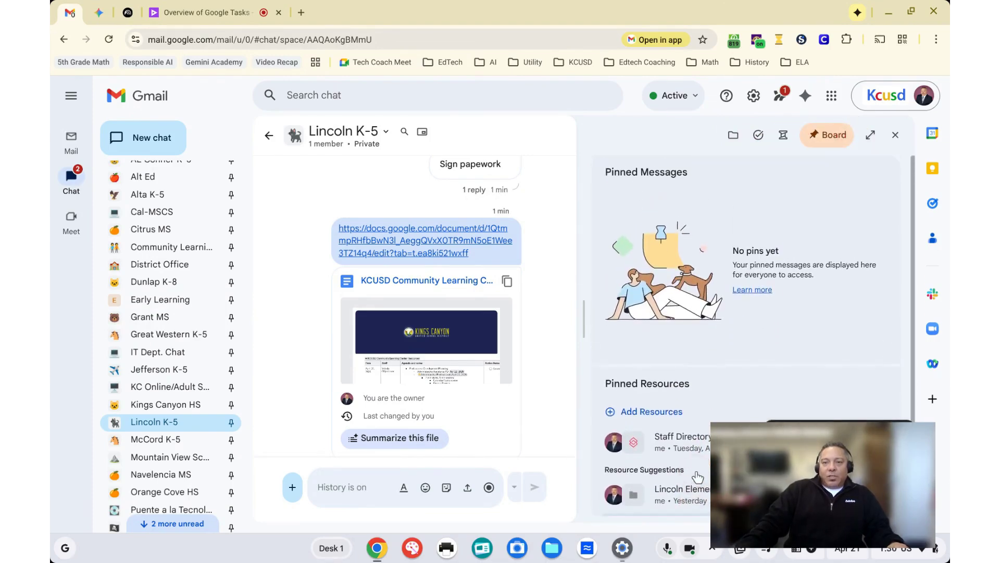
Step: Pin the shared KCUSD Community Learning Center document to the space's board and show it among the pinned resources
{"action": "left_click", "coordinate": [734, 140]}
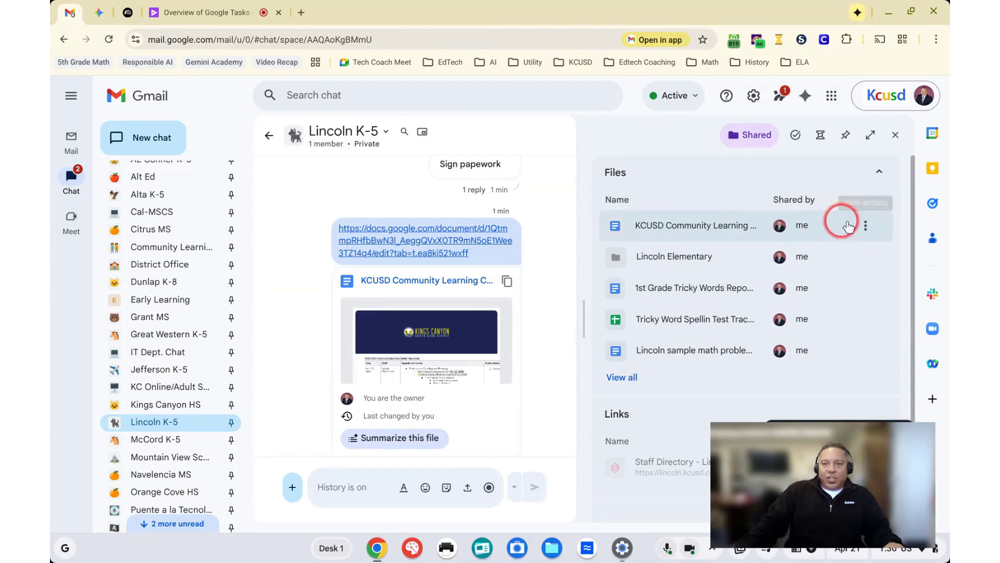
{"action": "left_click", "coordinate": [865, 226]}
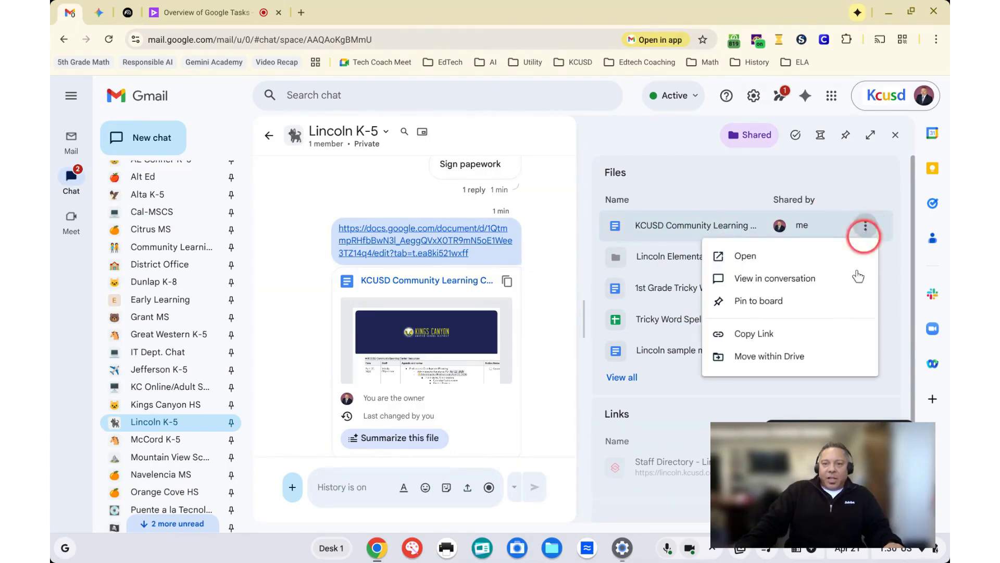
{"action": "left_click", "coordinate": [762, 300]}
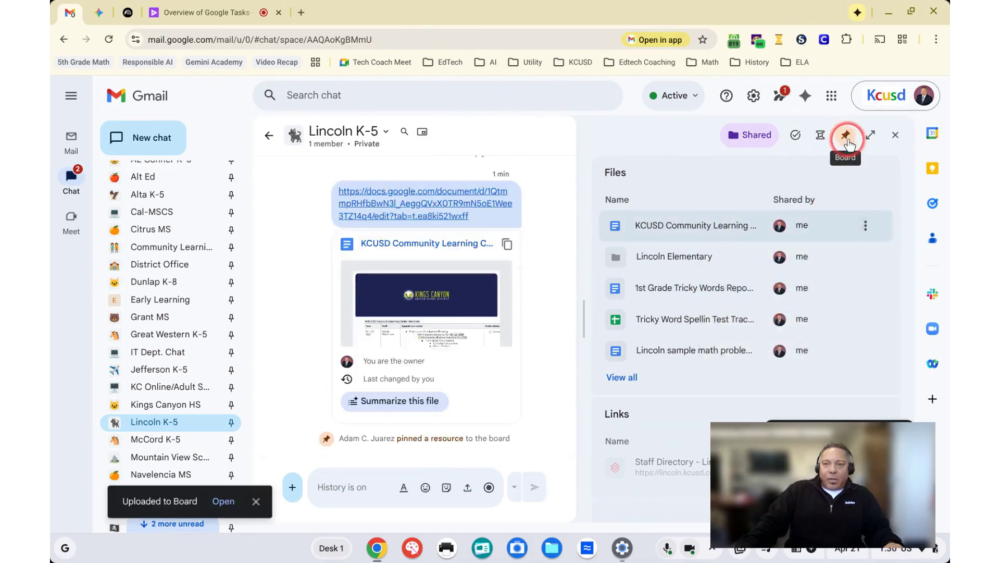
{"action": "left_click", "coordinate": [845, 135]}
{"action": "left_click", "coordinate": [689, 411]}
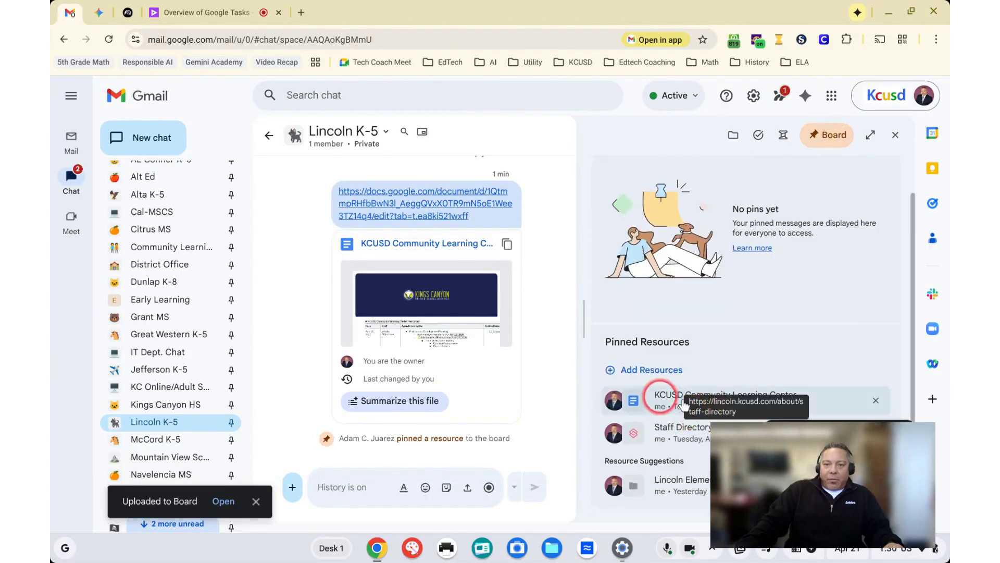